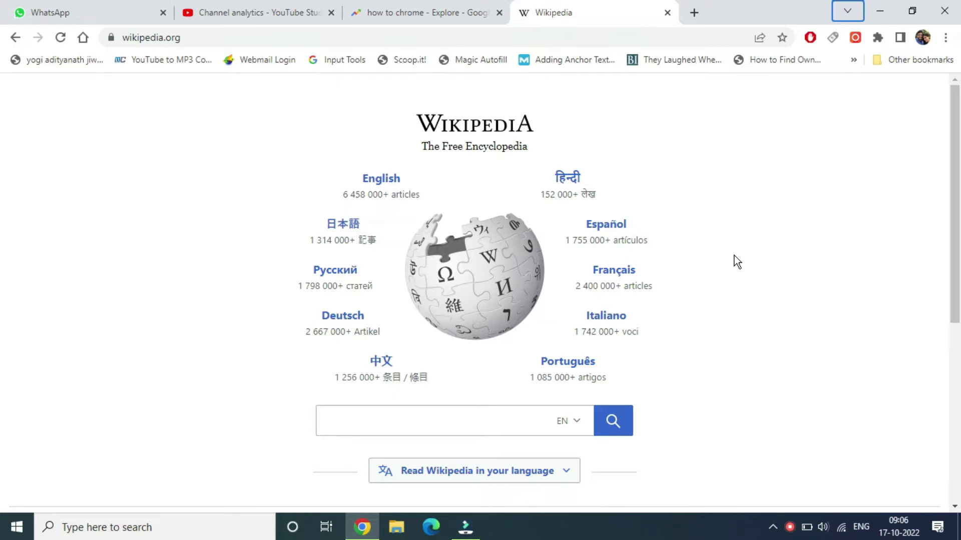
# Open Chrome's main menu to reach Settings
pyautogui.click(946, 39)
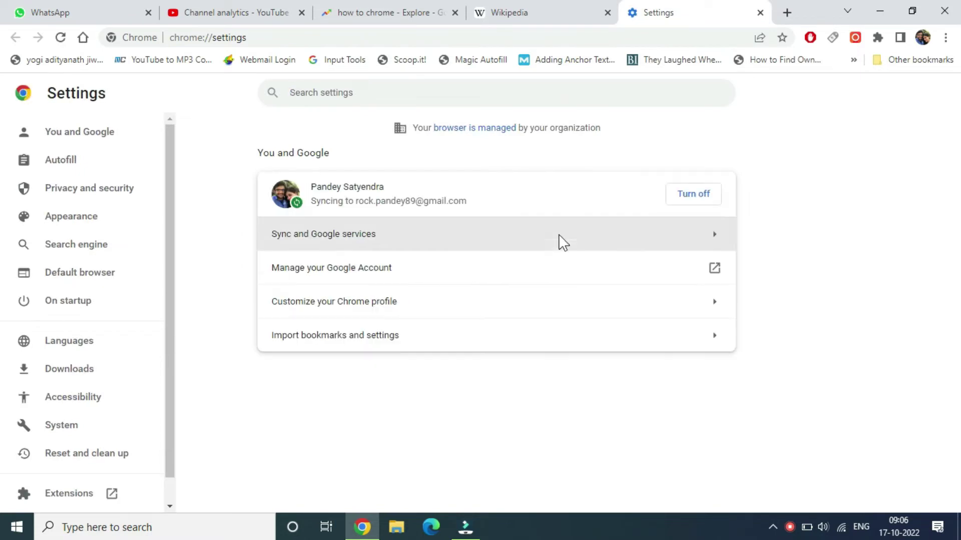
# Open the Appearance section of Settings, briefly checking the Wikipedia tab before returning
pyautogui.click(101, 220)
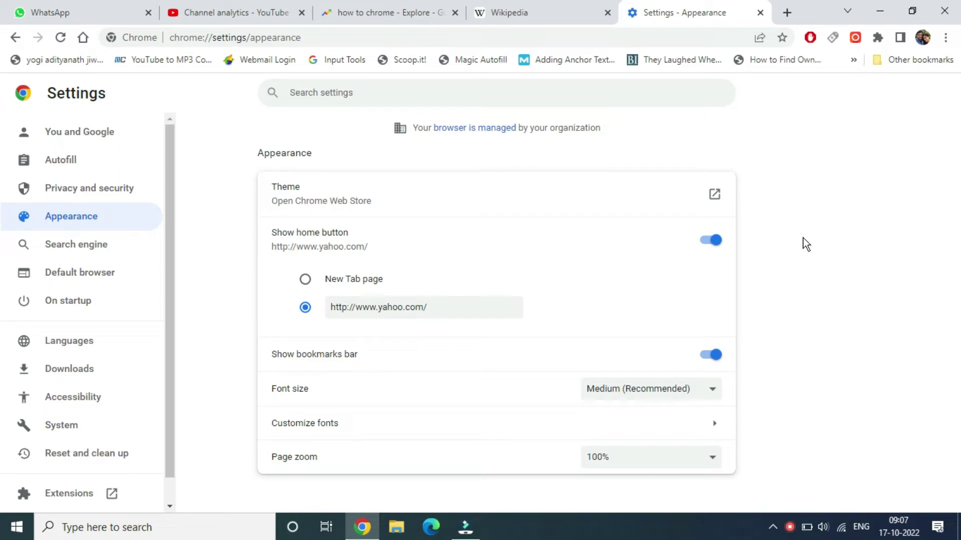
pyautogui.click(541, 17)
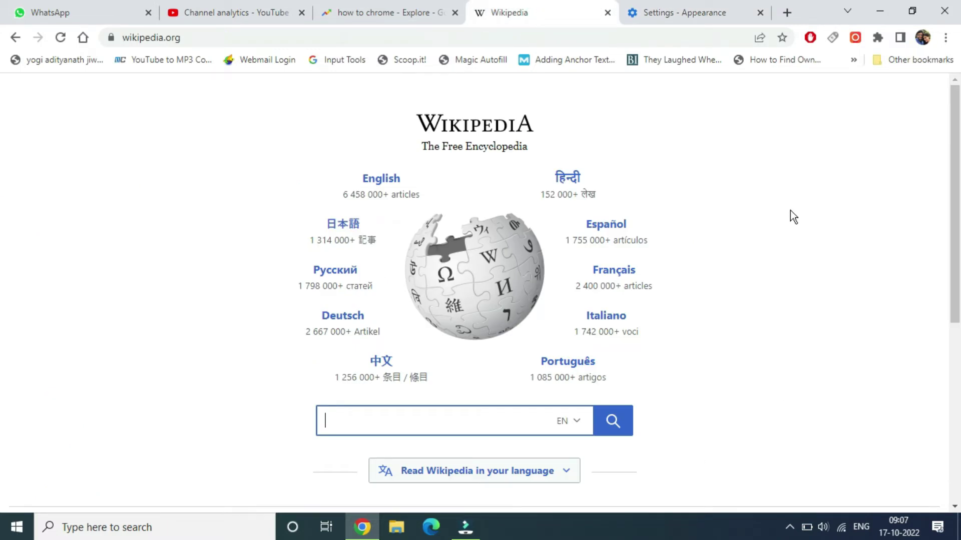
pyautogui.click(676, 12)
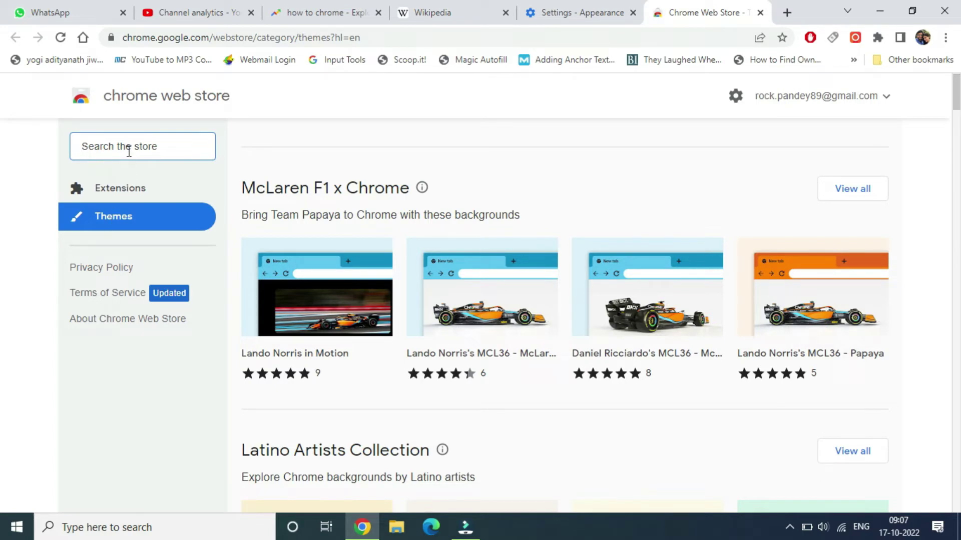
# Install the Just Black theme from the store's Dark & Black Themes collection
pyautogui.scroll(-6, 230, 223)
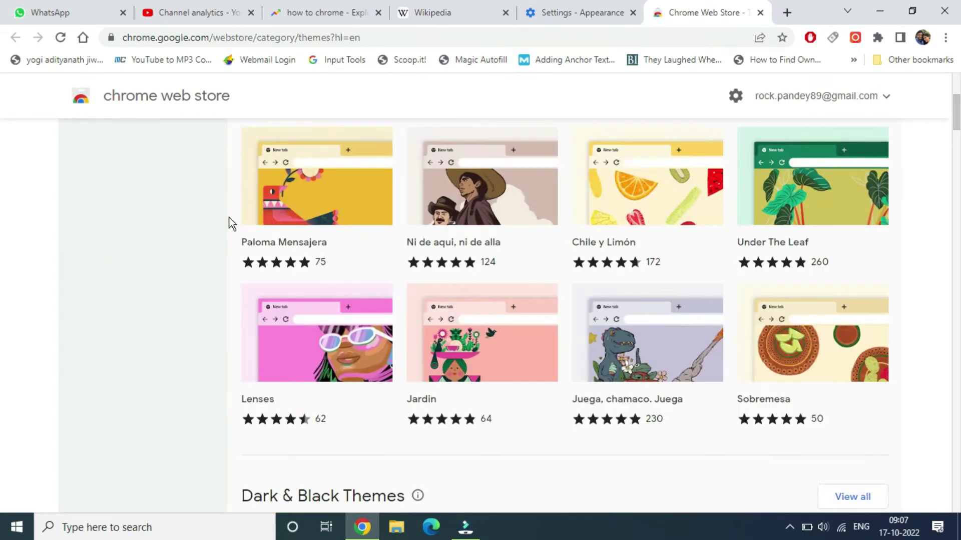
pyautogui.scroll(-10, 230, 222)
pyautogui.scroll(4, 230, 223)
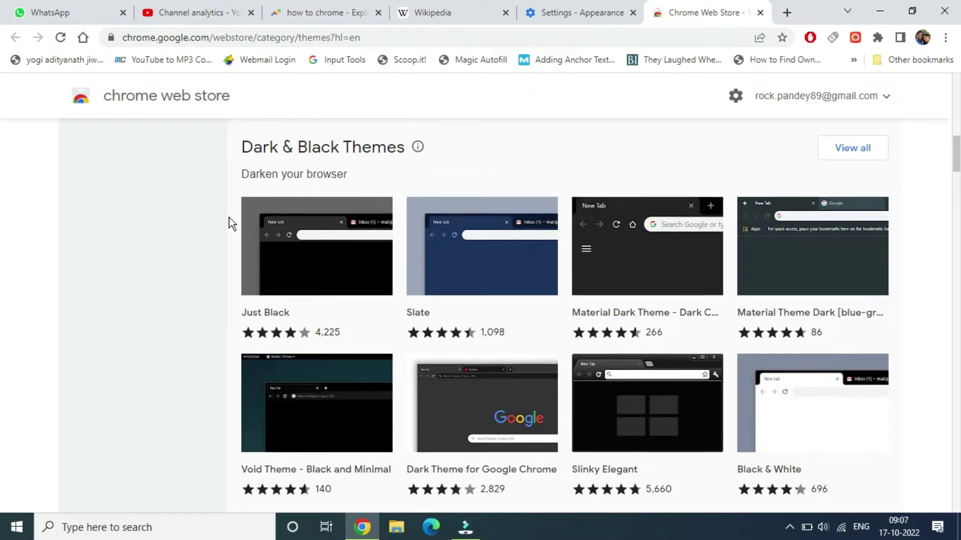
pyautogui.click(319, 266)
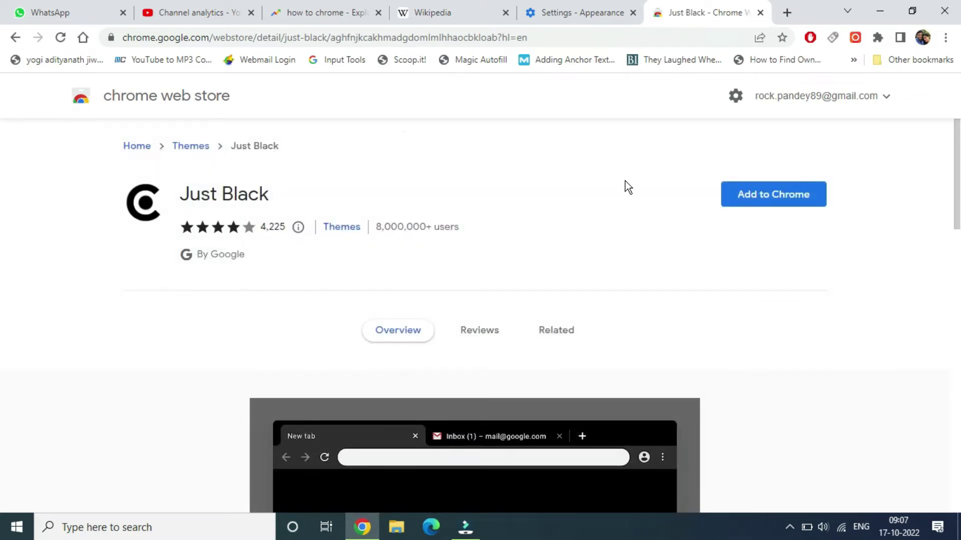
pyautogui.click(771, 198)
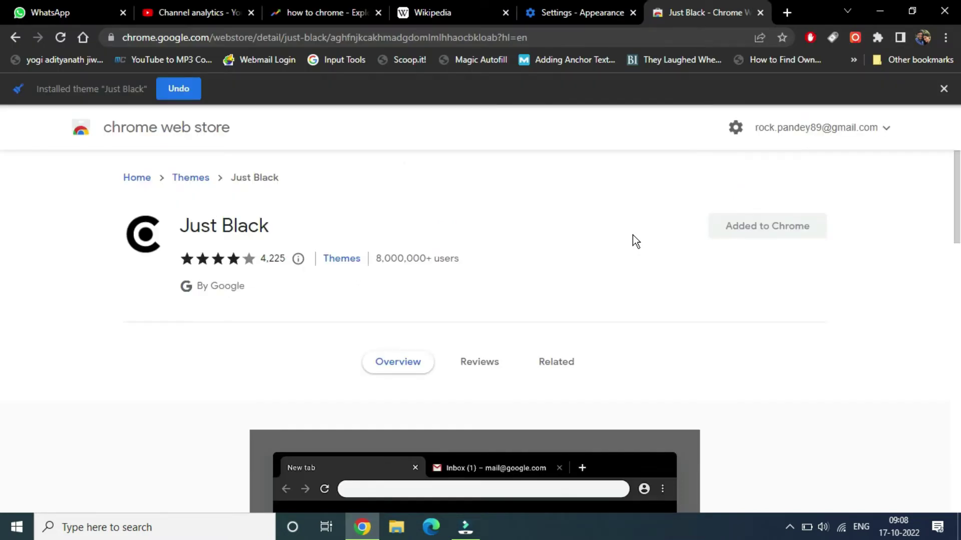
pyautogui.scroll(-3, 632, 236)
pyautogui.scroll(3, 633, 235)
# Reload the Wikipedia tab to view the Just Black theme, then return to the store
pyautogui.click(448, 13)
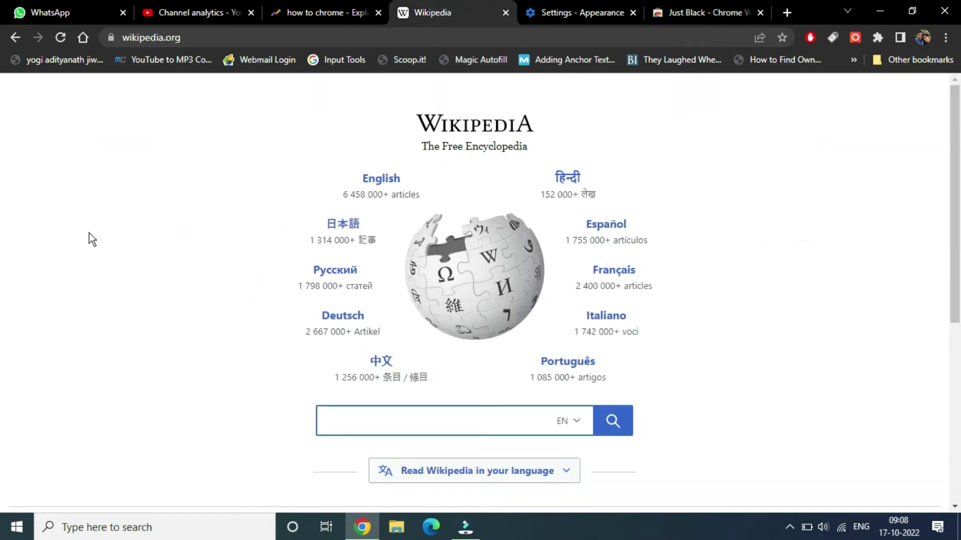
pyautogui.click(58, 37)
pyautogui.click(699, 17)
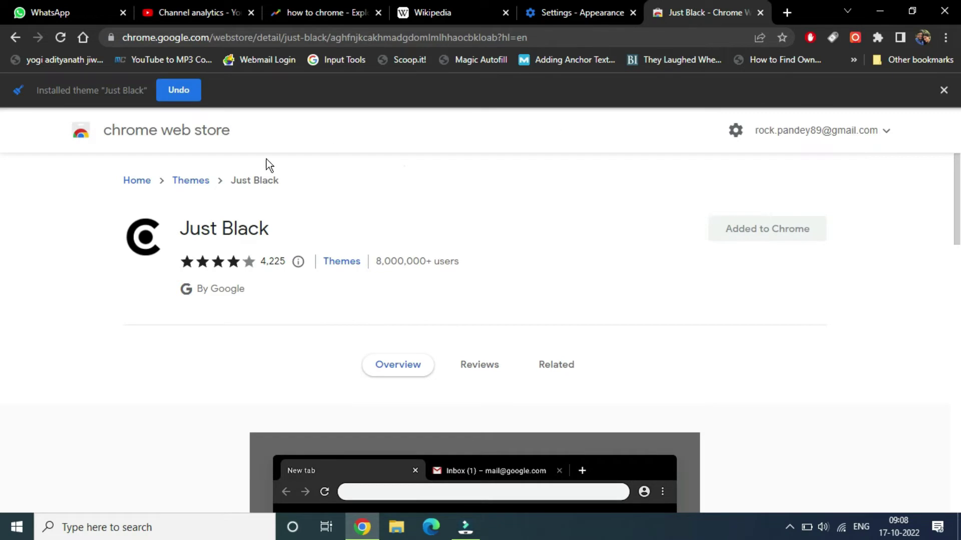
# Search the Chrome Web Store for 'dark mode' from the store home page
pyautogui.click(136, 181)
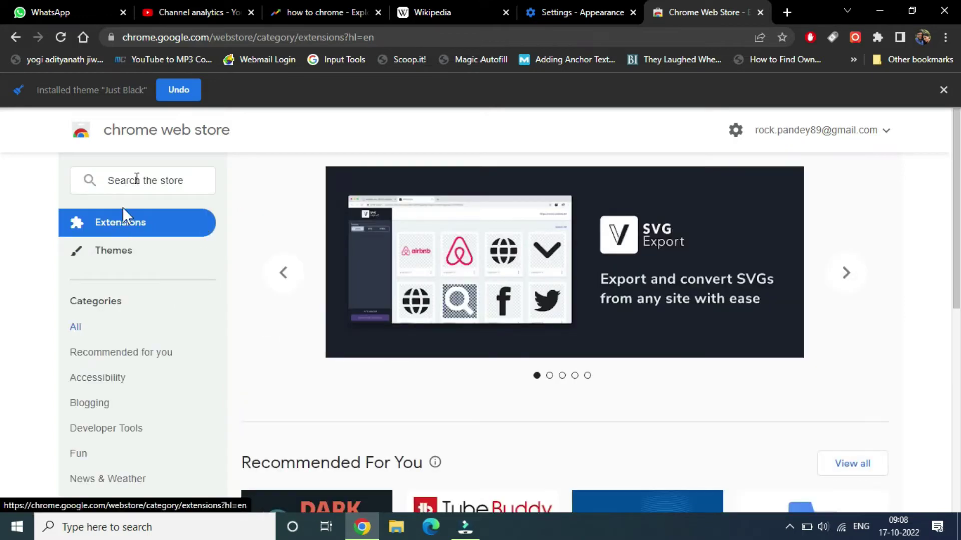
pyautogui.click(143, 186)
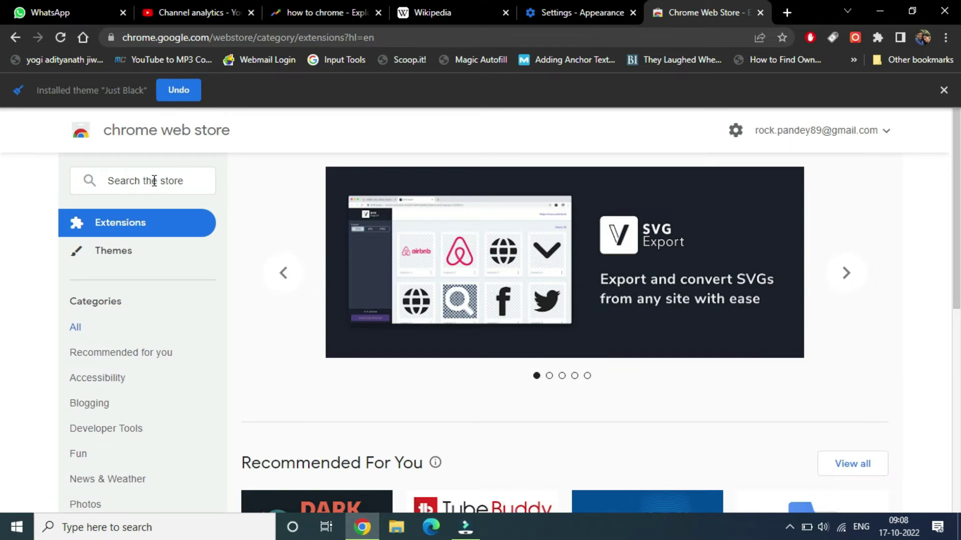
pyautogui.click(154, 181)
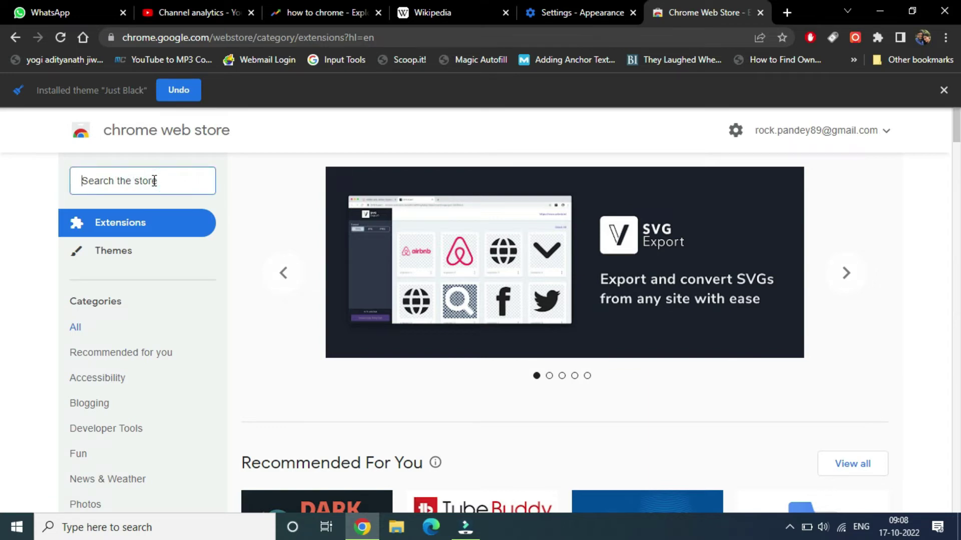
pyautogui.write('dark mod')
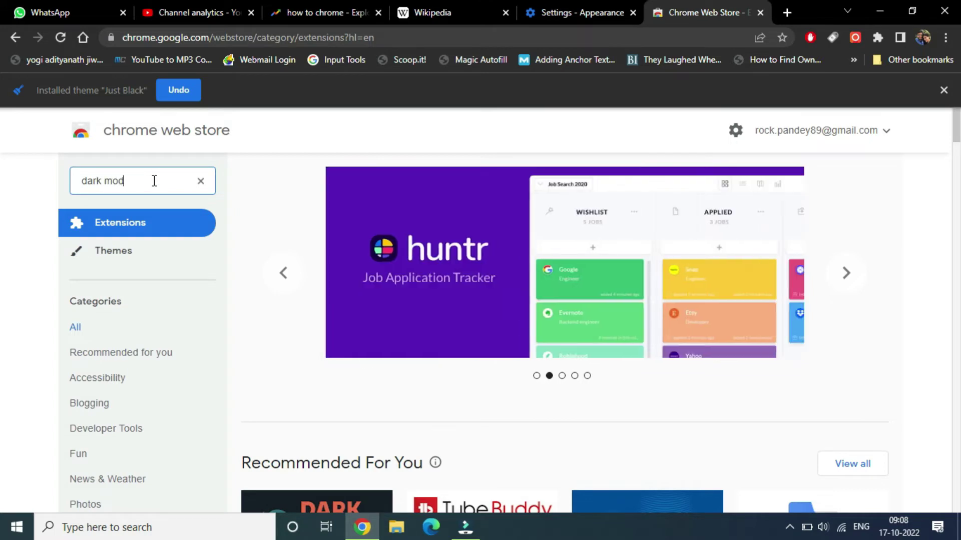
pyautogui.write('e')
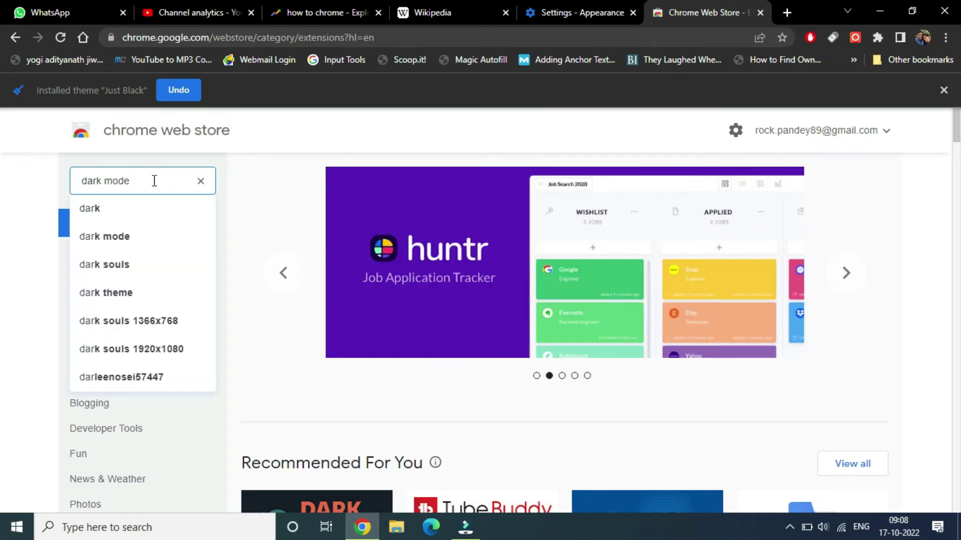
pyautogui.press('Return')
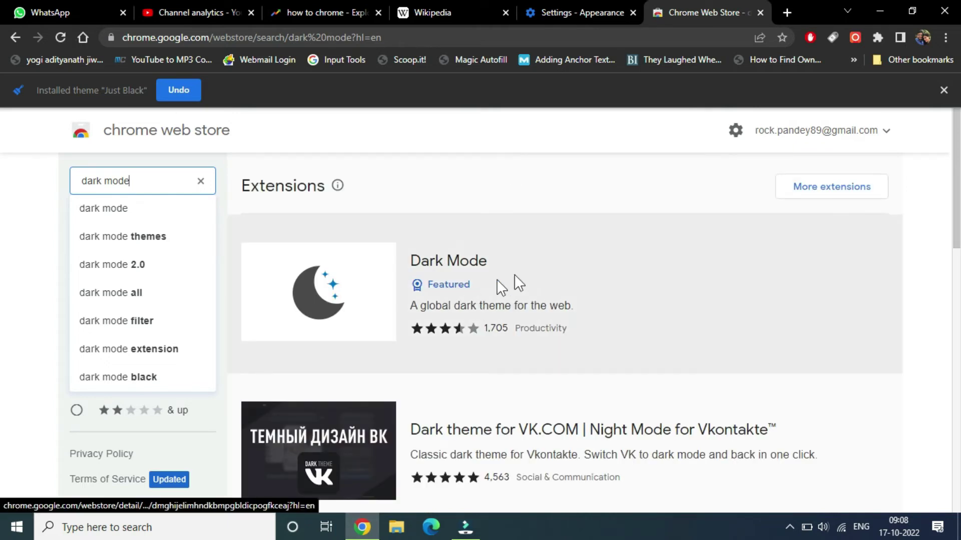
# Add the Dark Mode extension to Chrome and dismiss the extension-added notice
pyautogui.click(497, 262)
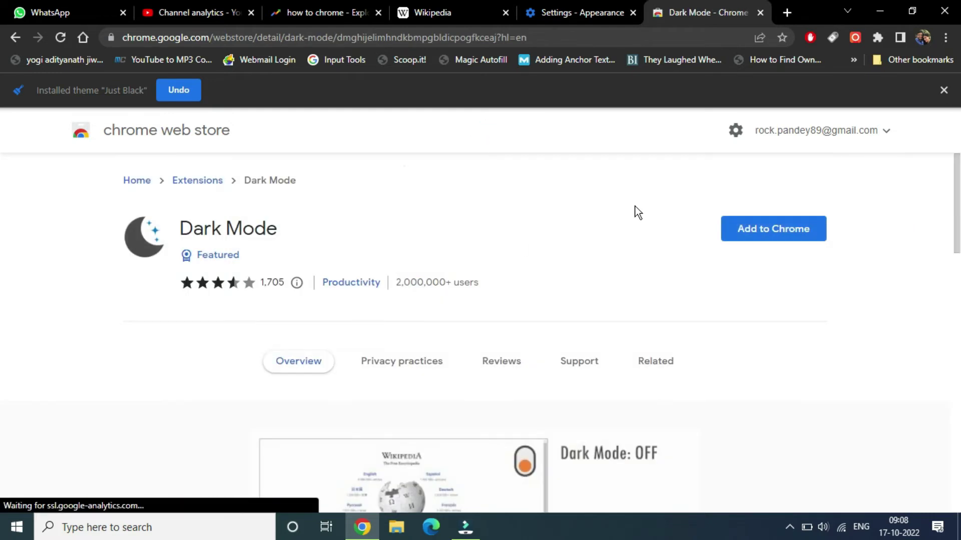
pyautogui.click(771, 233)
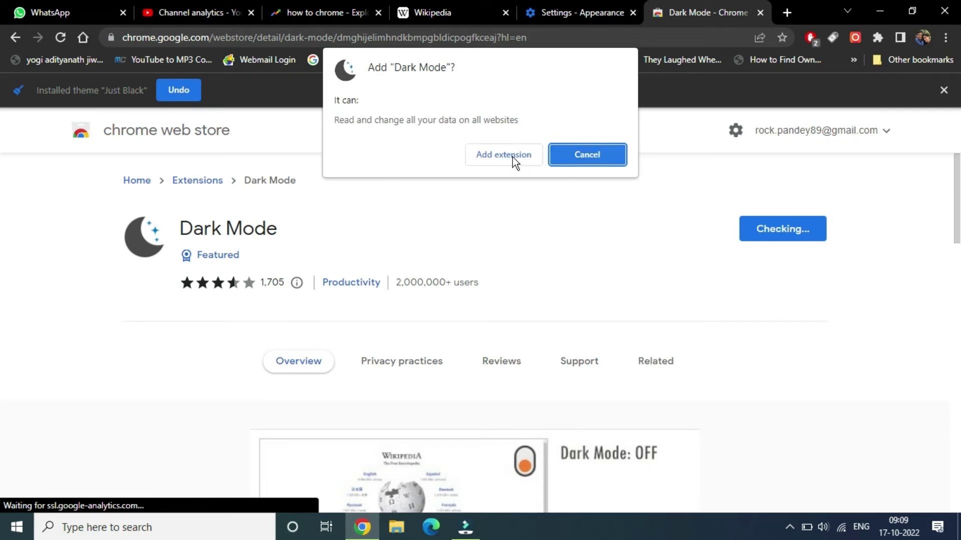
pyautogui.click(514, 158)
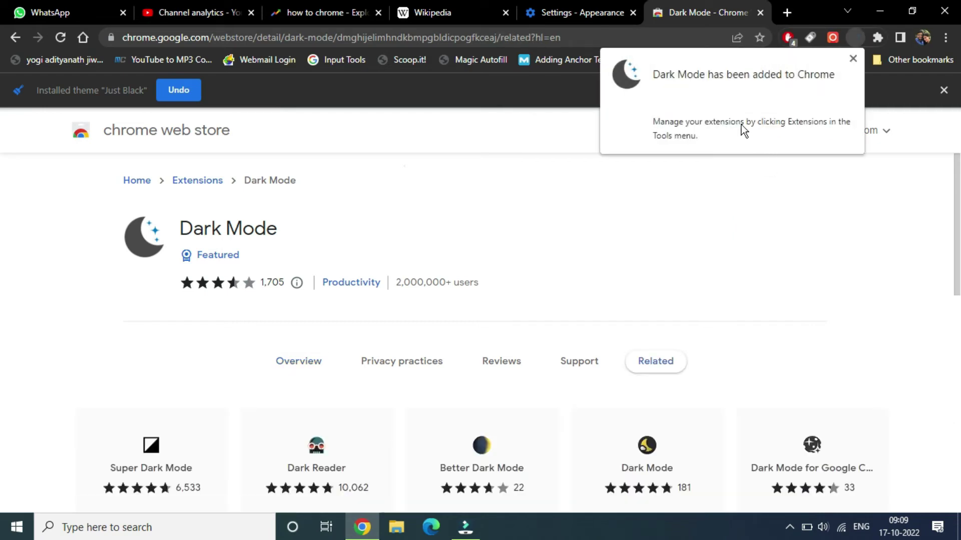
pyautogui.click(853, 59)
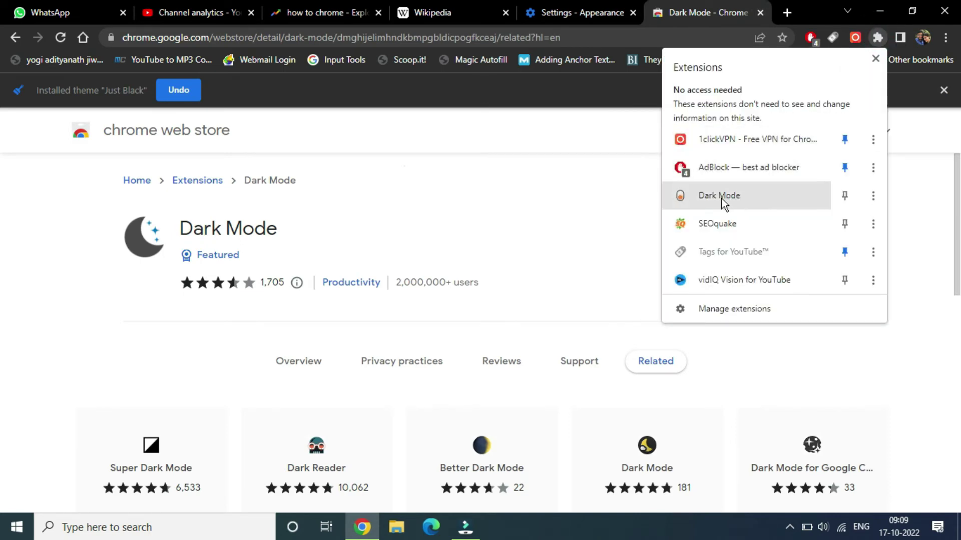
# Pin Dark Mode to the toolbar, switch it on, and reload Wikipedia in dark mode
pyautogui.click(844, 196)
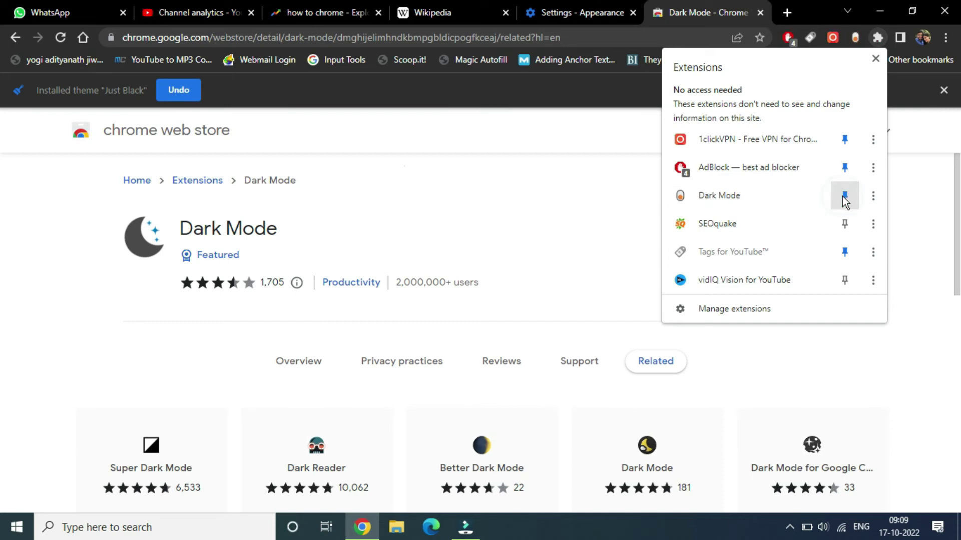
pyautogui.click(567, 218)
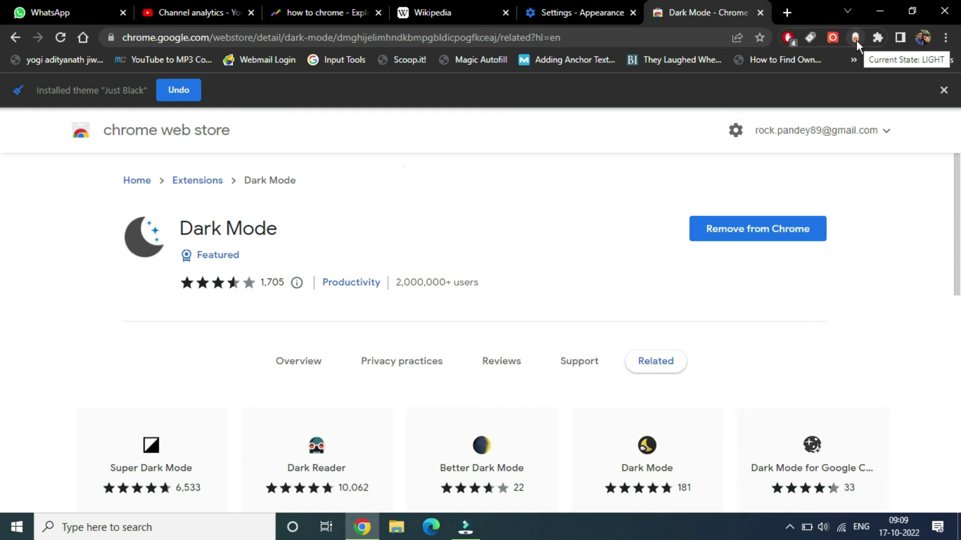
pyautogui.click(436, 12)
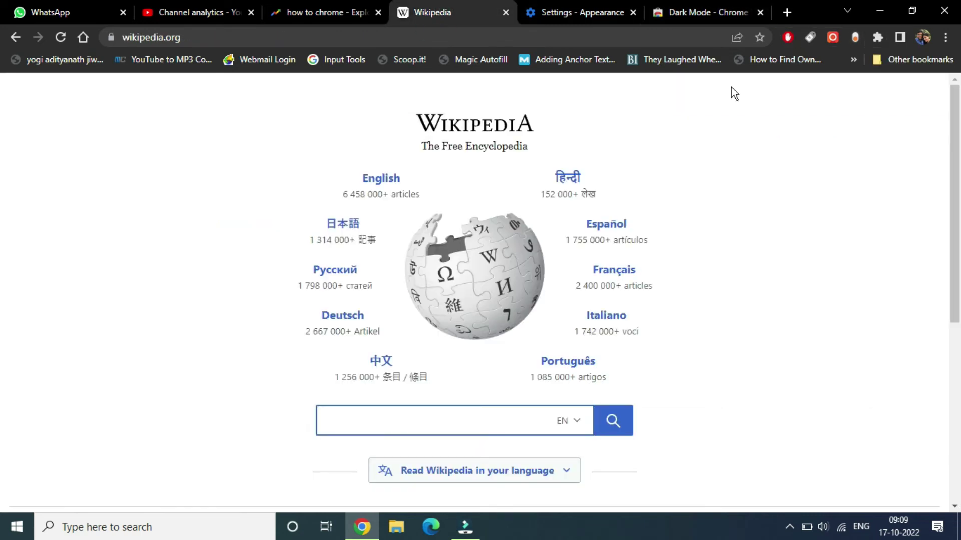
pyautogui.click(854, 39)
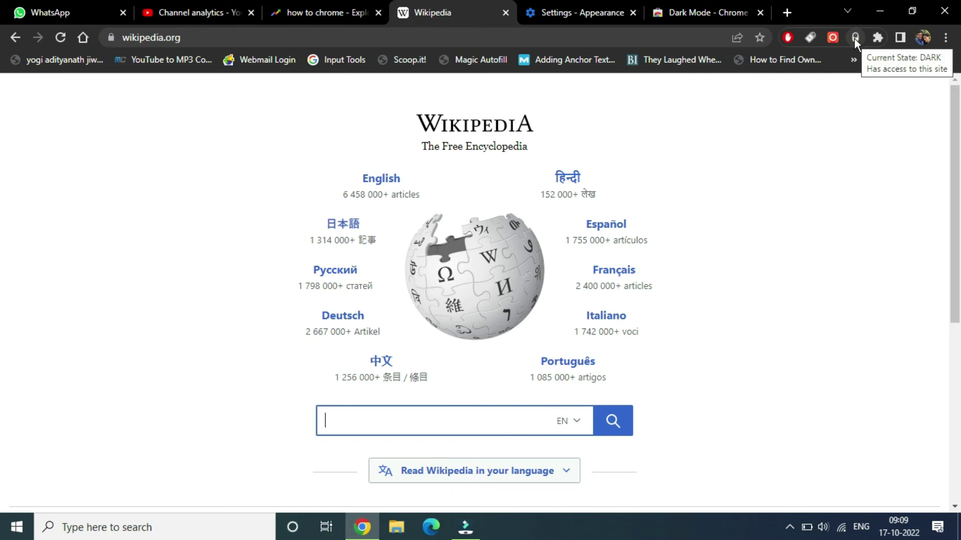
pyautogui.click(59, 40)
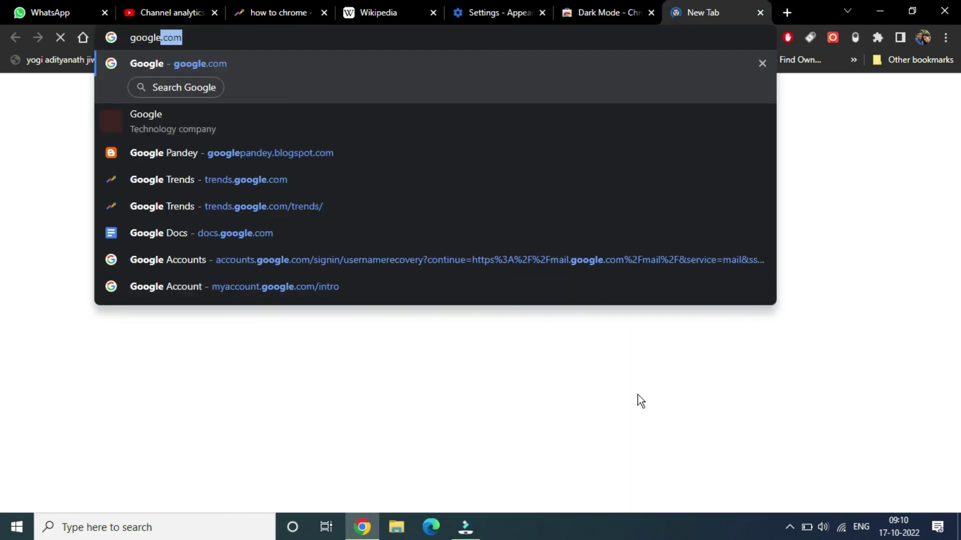
# Load google.com and select the address bar text to replace it
pyautogui.press('Return')
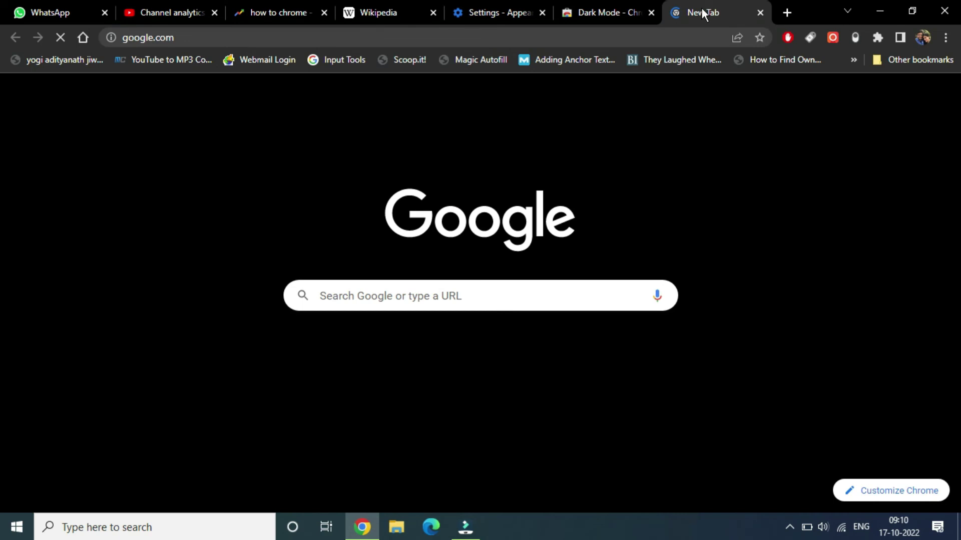
pyautogui.click(606, 33)
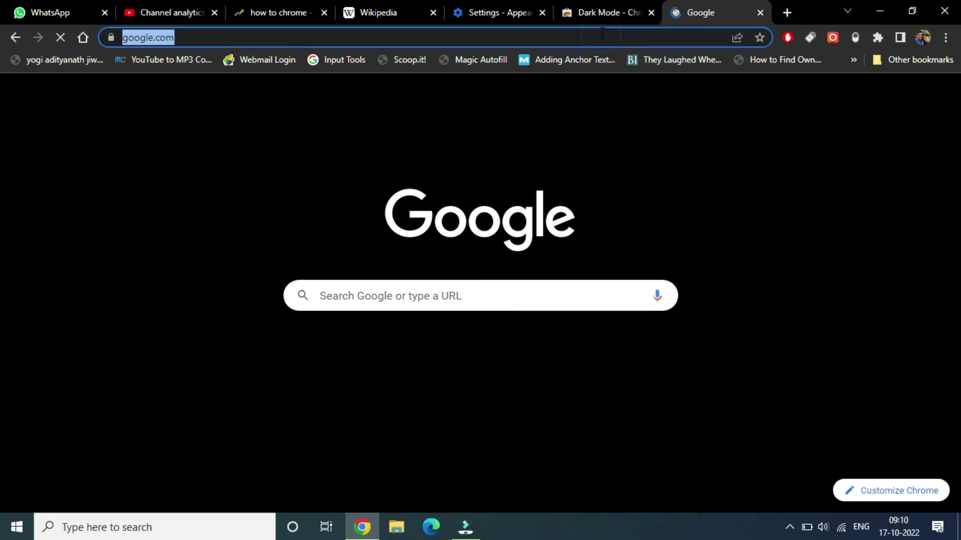